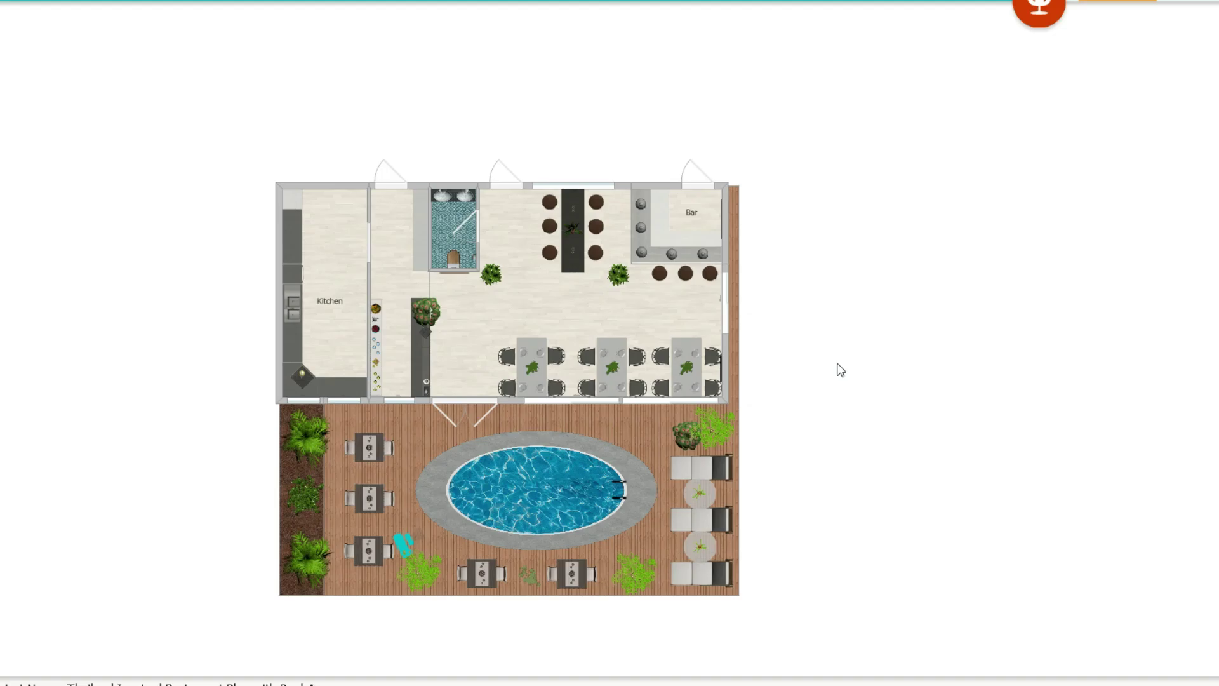
# Zoom in slightly on the furnished restaurant floor plan in the 2D view.
pyautogui.scroll(1, 383, 273)
pyautogui.scroll(2, 375, 260)
pyautogui.scroll(1, 367, 257)
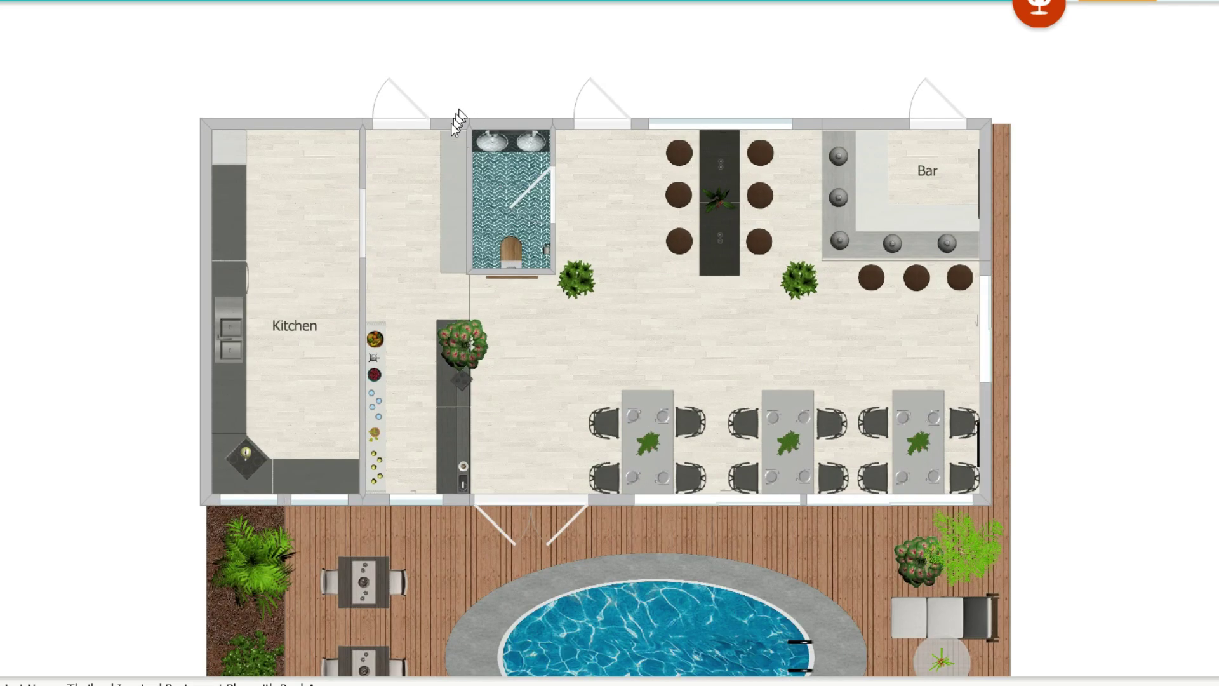
pyautogui.scroll(-1, 568, 177)
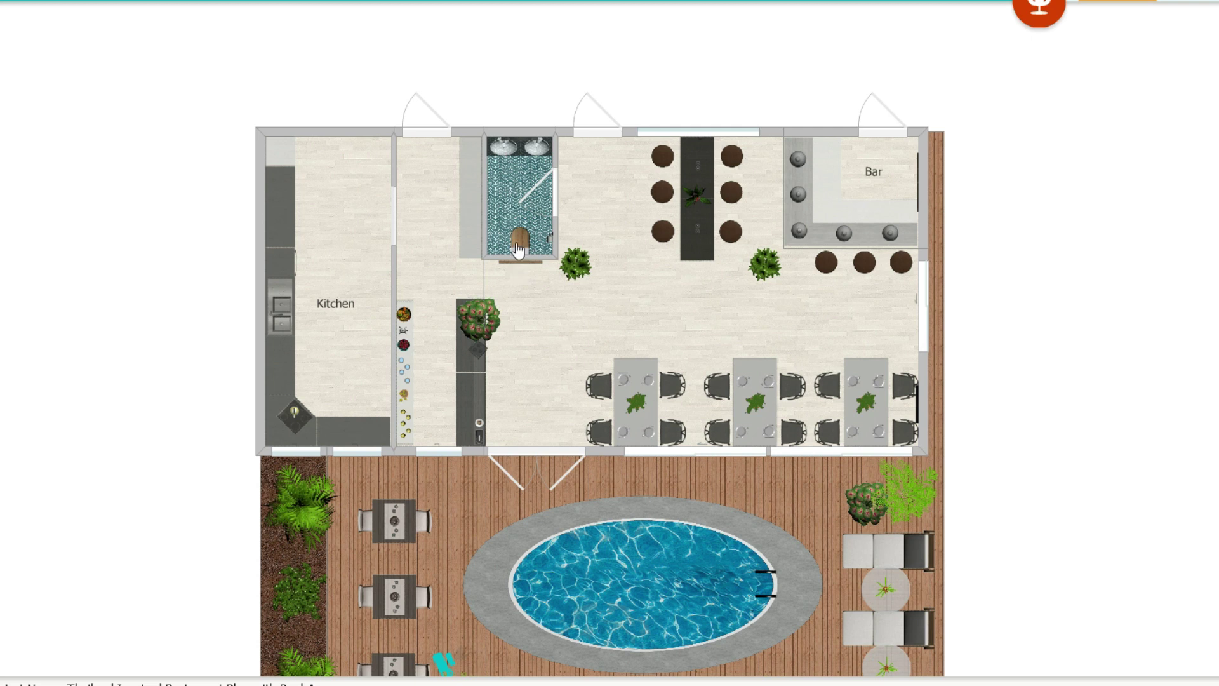
pyautogui.scroll(2, 677, 469)
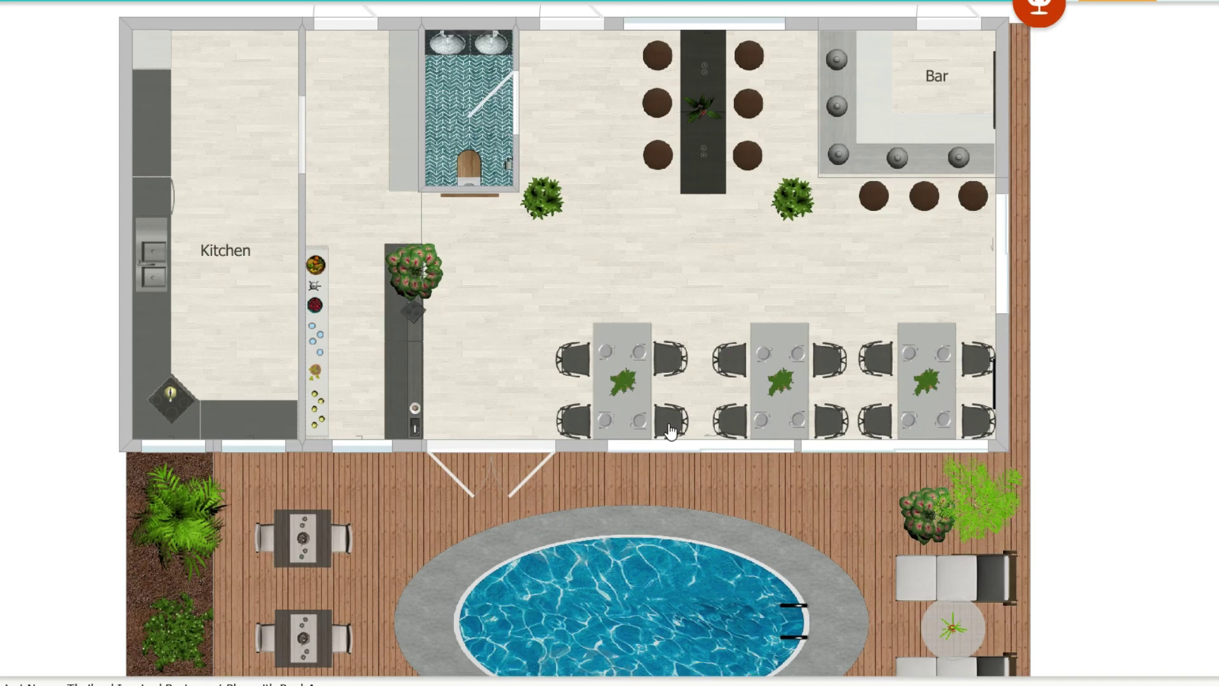
pyautogui.scroll(-3, 670, 432)
pyautogui.scroll(2, 592, 445)
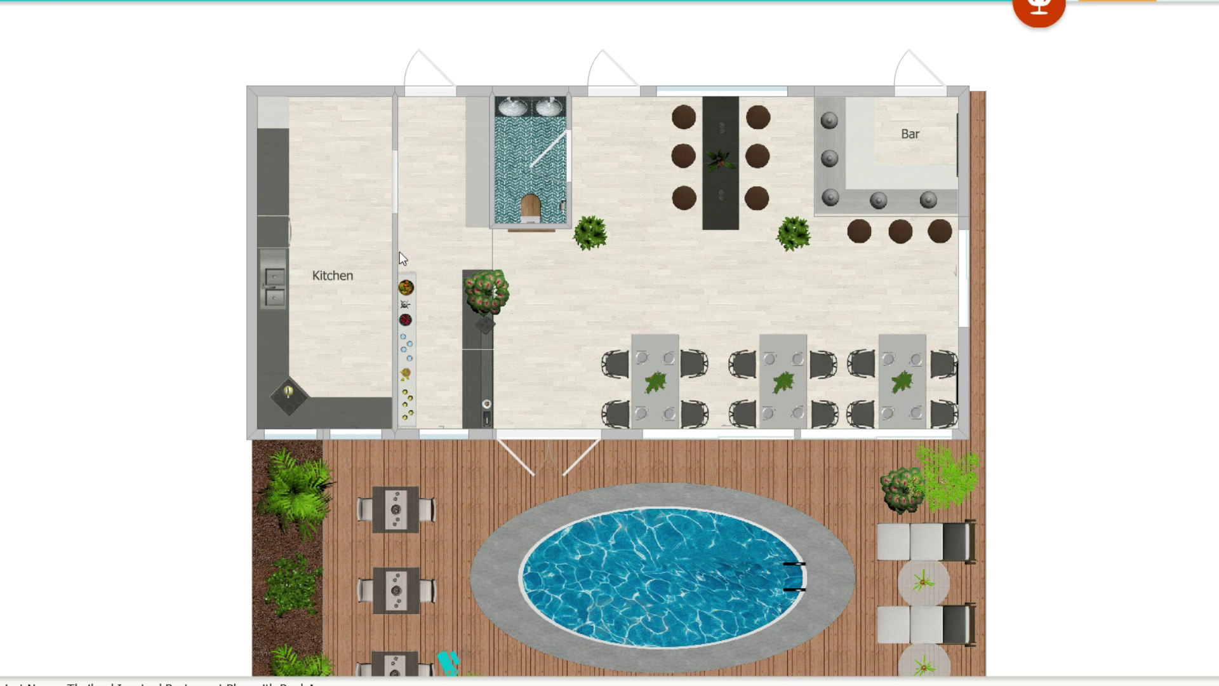
pyautogui.scroll(-3, 398, 257)
pyautogui.scroll(3, 394, 155)
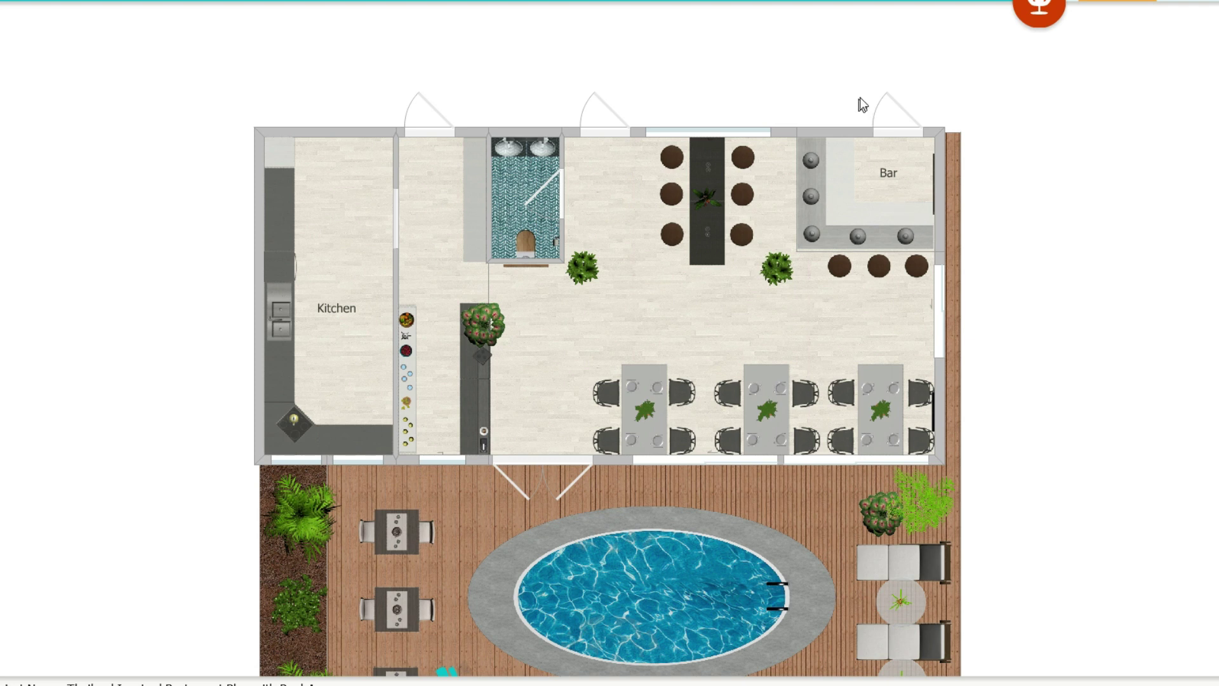
pyautogui.scroll(3, 878, 99)
pyautogui.scroll(-2, 892, 273)
pyautogui.scroll(2, 730, 305)
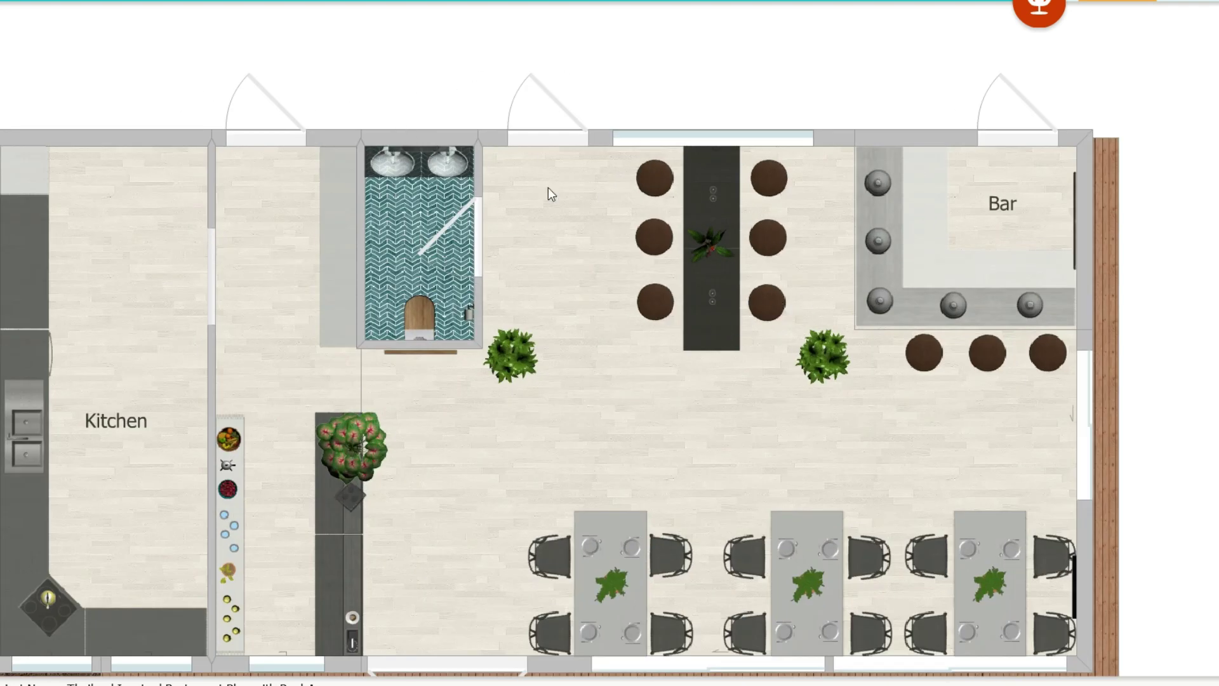
pyautogui.scroll(-3, 551, 302)
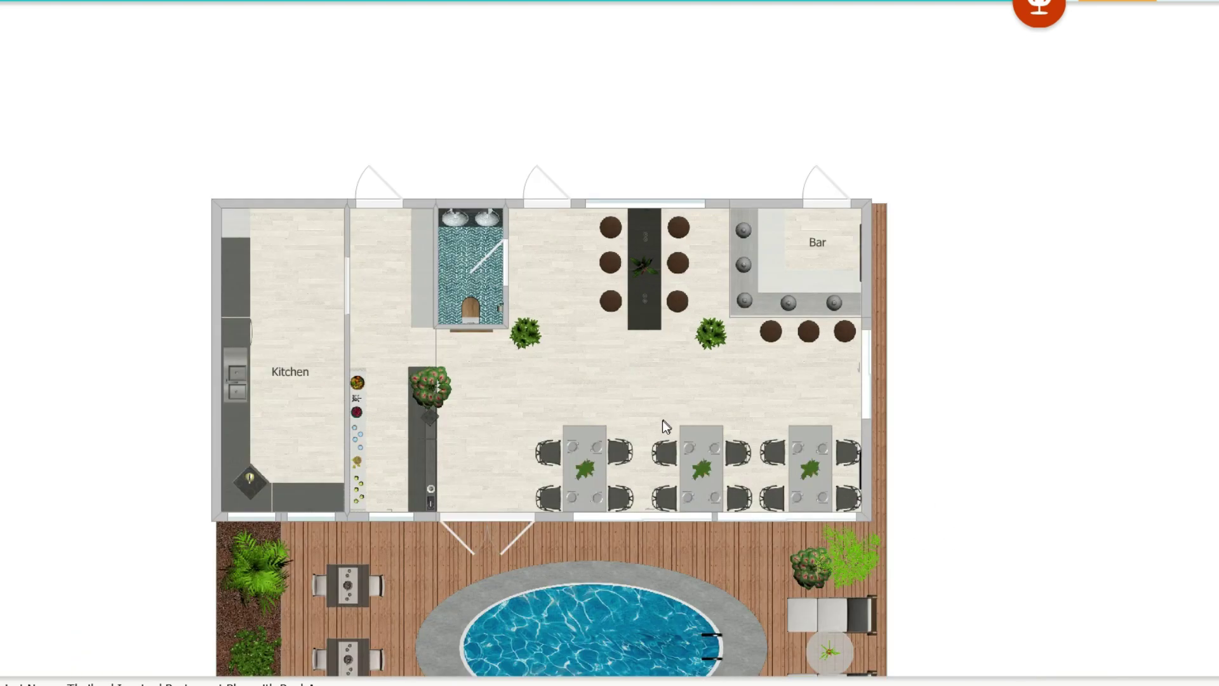
pyautogui.scroll(2, 662, 421)
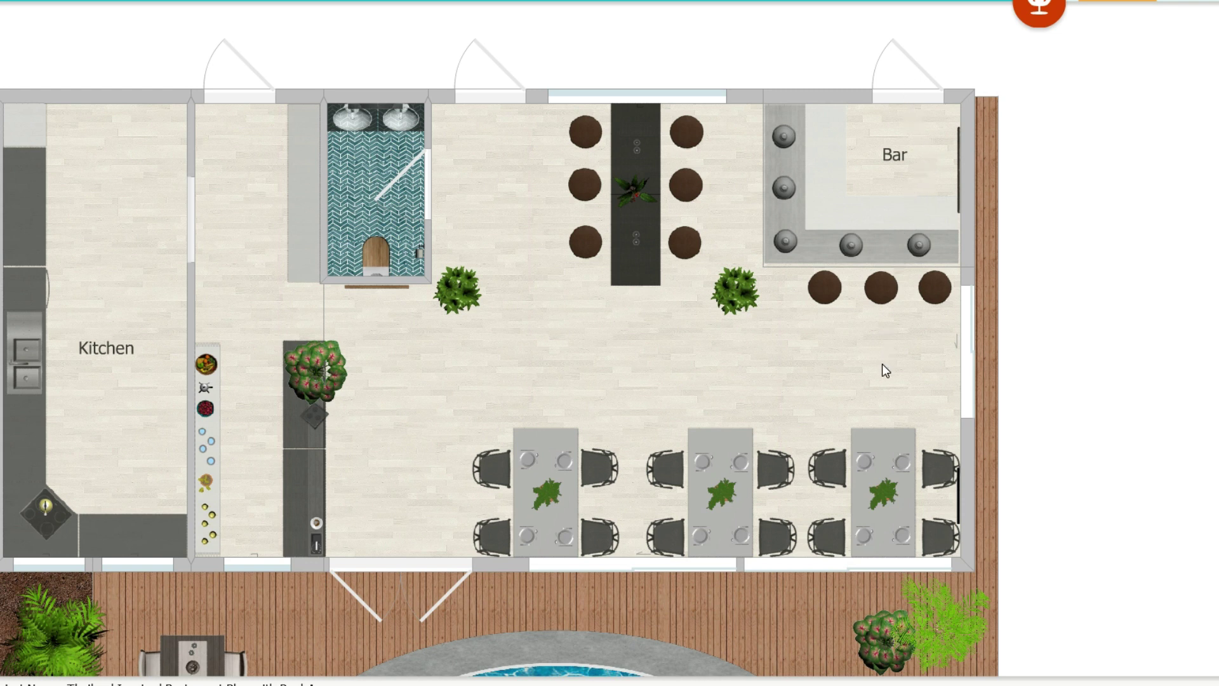
pyautogui.scroll(3, 196, 381)
pyautogui.scroll(-3, 278, 425)
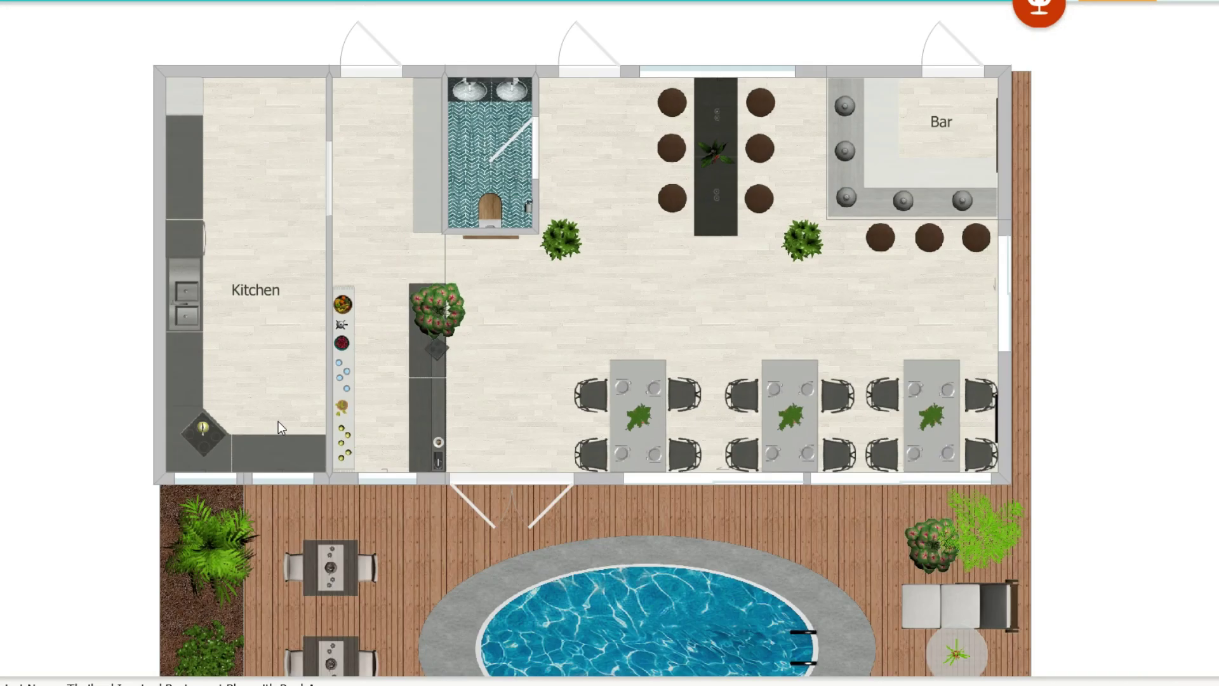
pyautogui.scroll(2, 283, 421)
pyautogui.scroll(-2, 428, 419)
pyautogui.scroll(1, 218, 289)
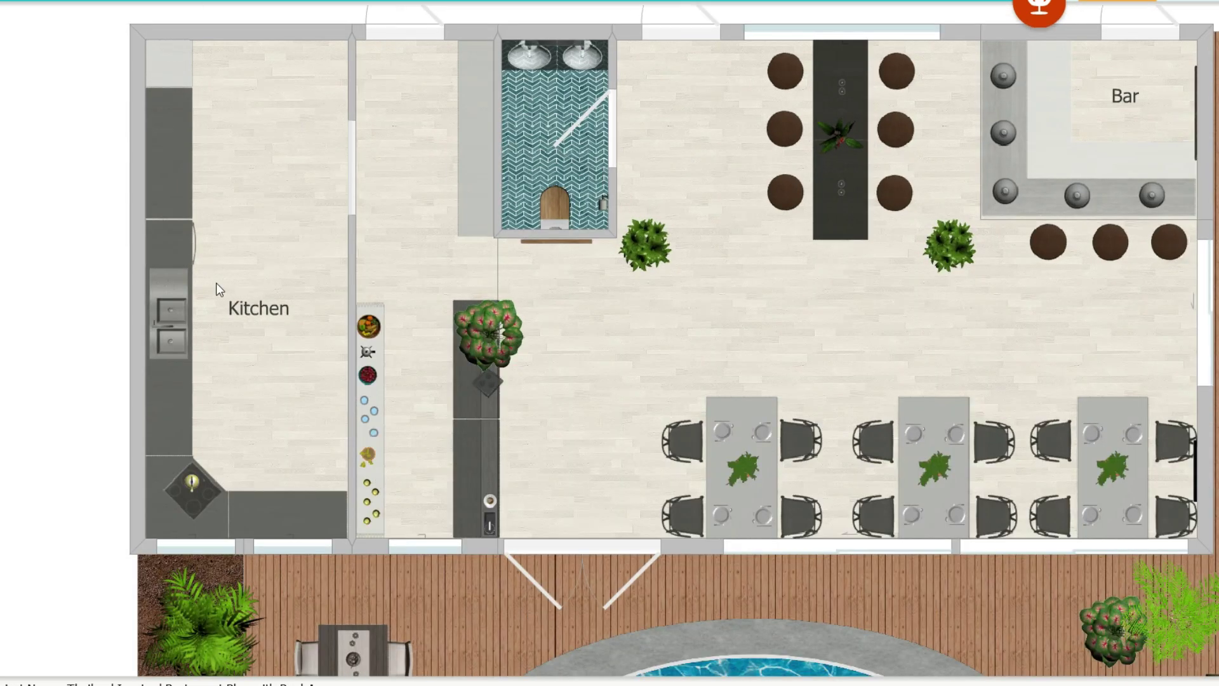
pyautogui.scroll(4, 572, 26)
pyautogui.scroll(1, 425, 222)
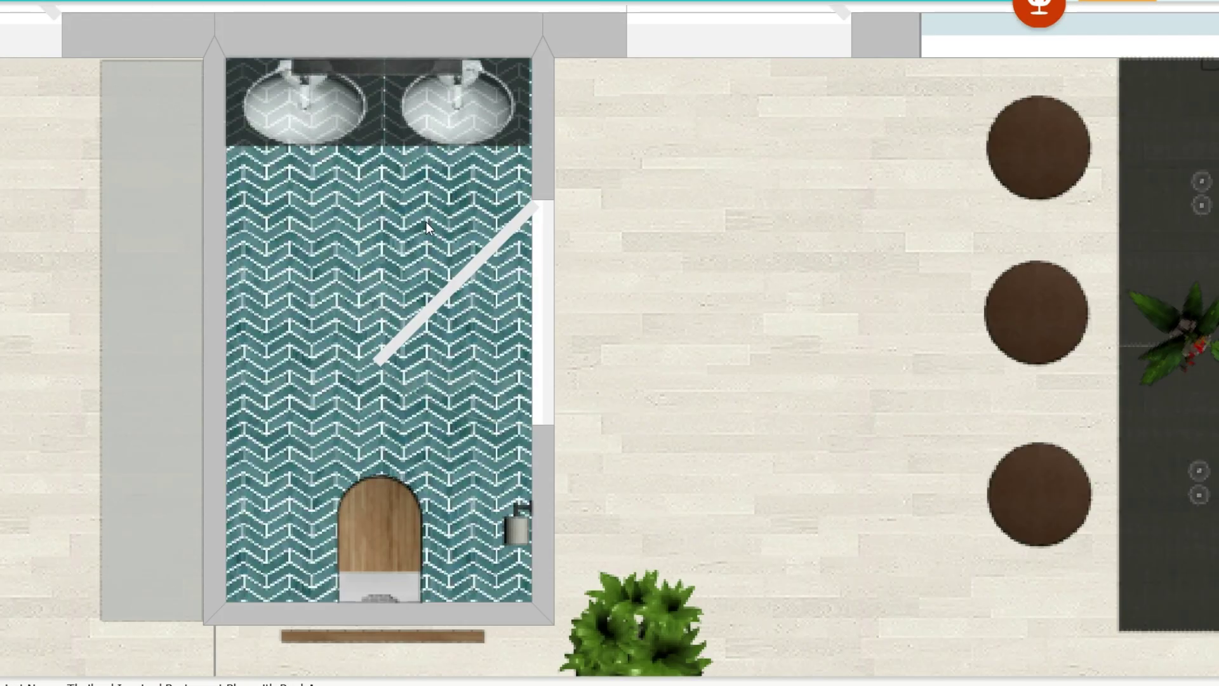
pyautogui.scroll(-1, 467, 257)
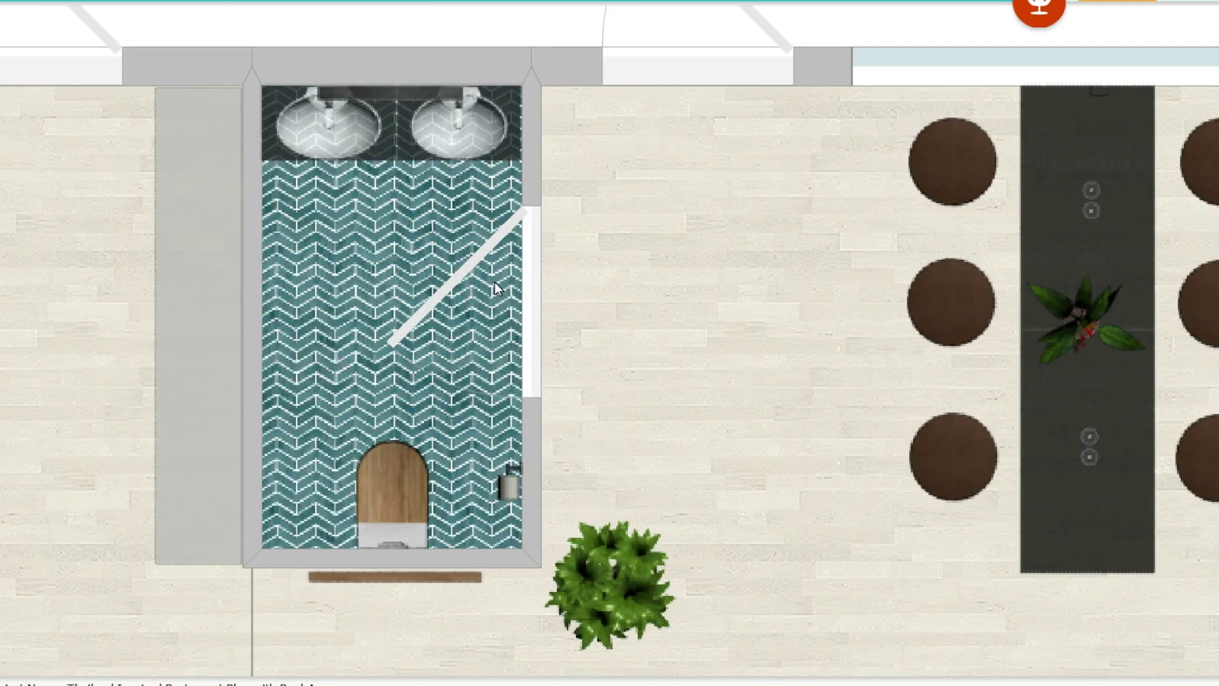
pyautogui.scroll(-2, 495, 283)
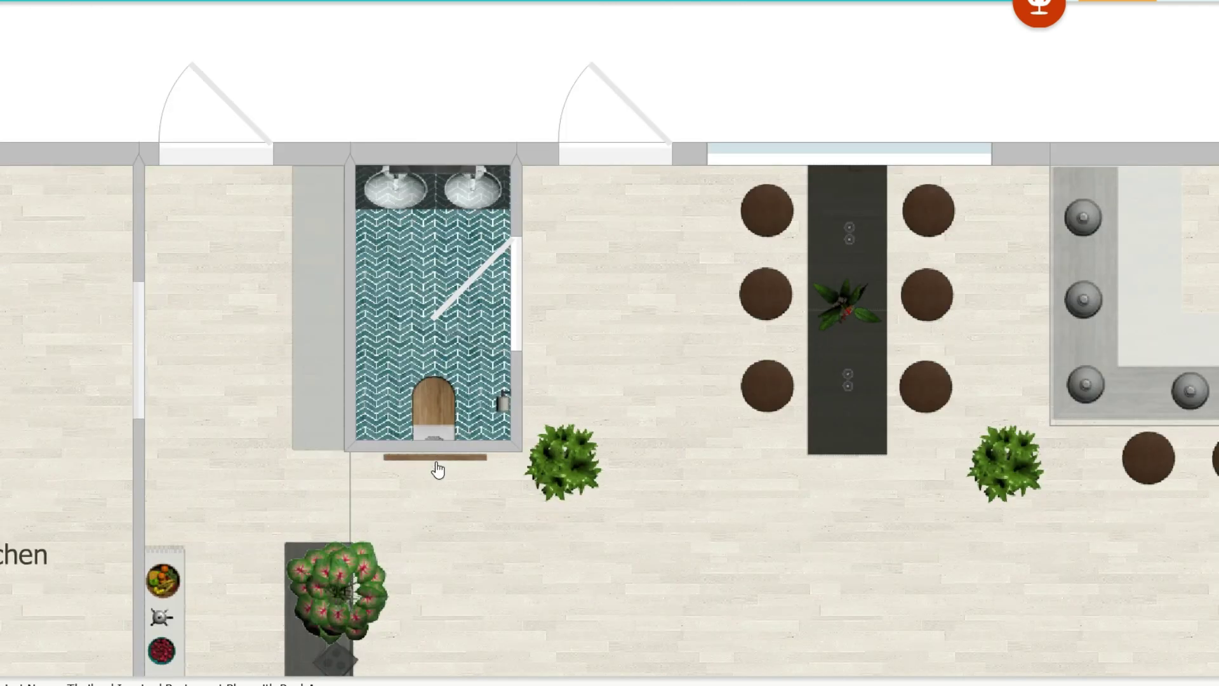
pyautogui.scroll(-5, 387, 242)
pyautogui.scroll(1, 452, 226)
pyautogui.scroll(1, 453, 226)
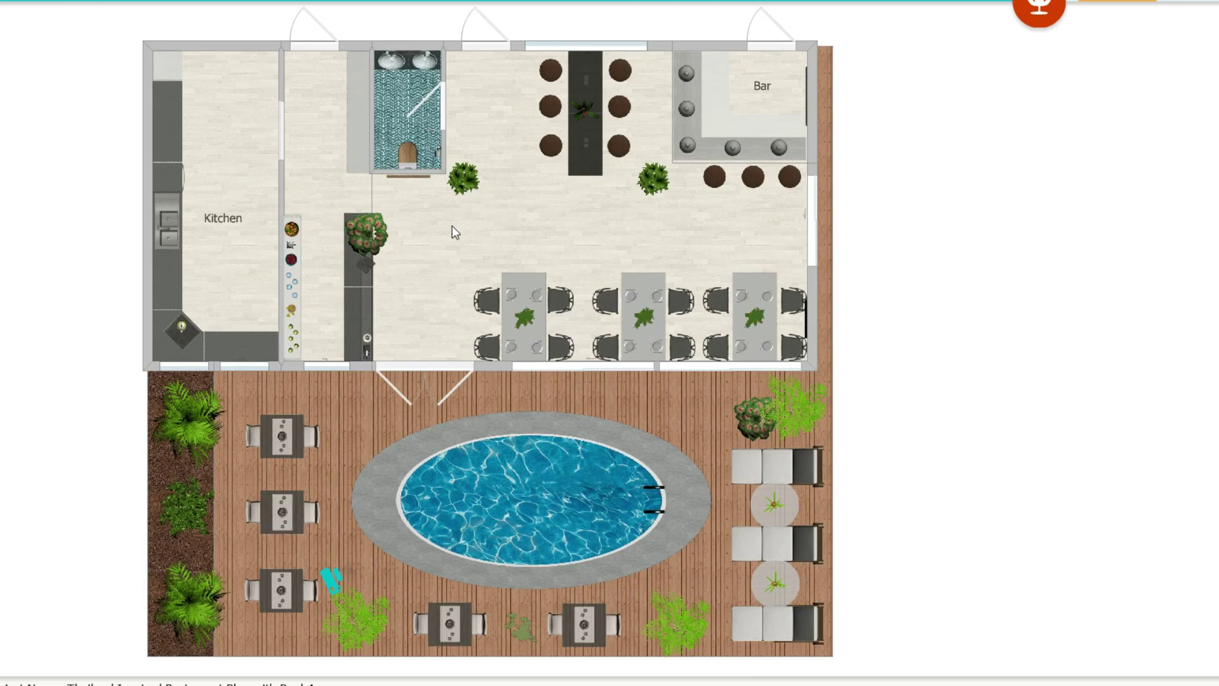
pyautogui.scroll(-3, 395, 468)
pyautogui.scroll(2, 398, 457)
pyautogui.scroll(2, 397, 457)
pyautogui.scroll(-1, 410, 468)
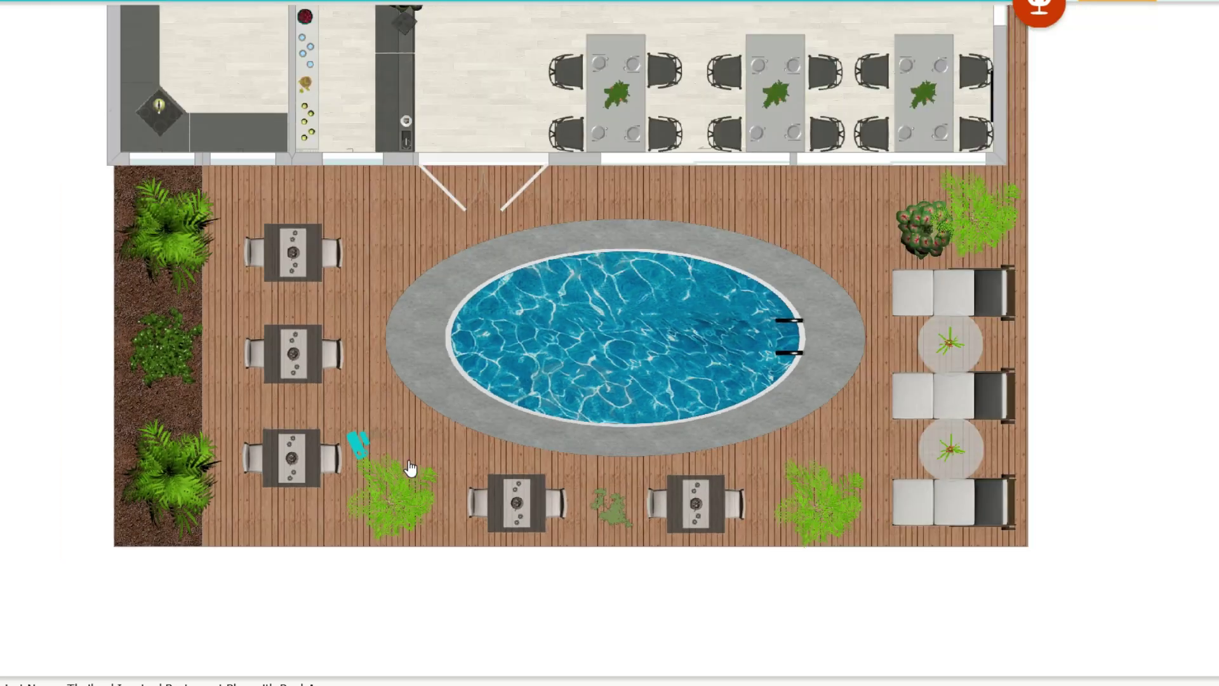
pyautogui.scroll(1, 445, 381)
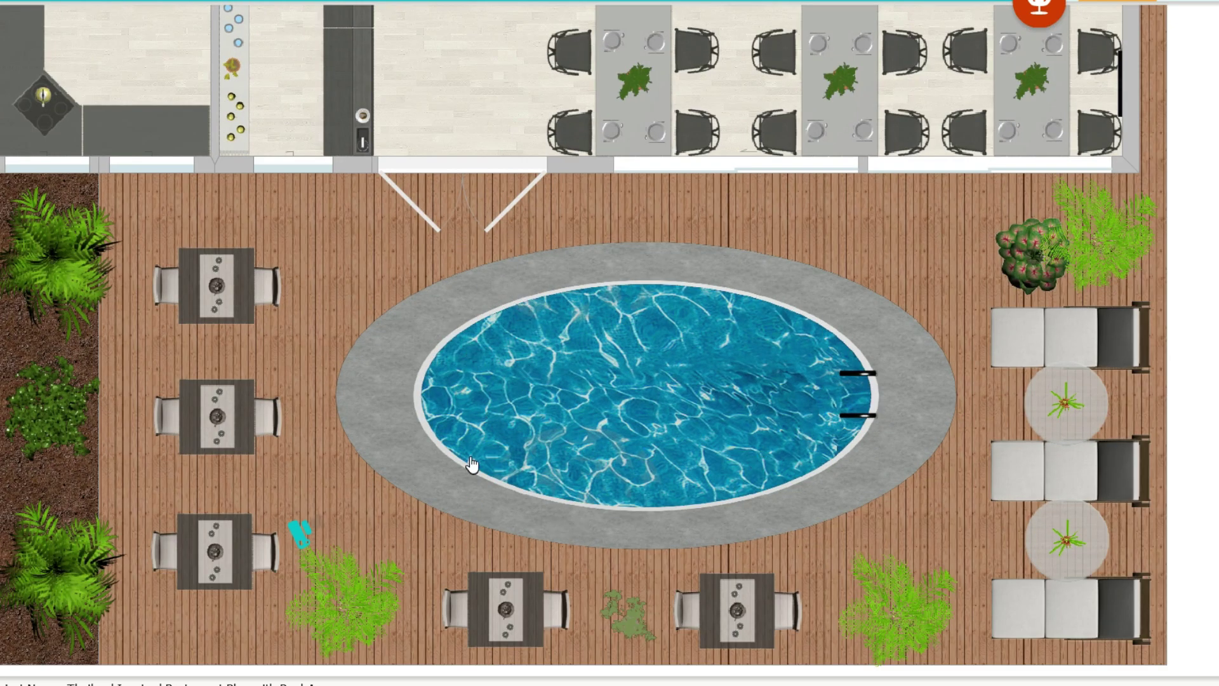
pyautogui.scroll(-1, 472, 465)
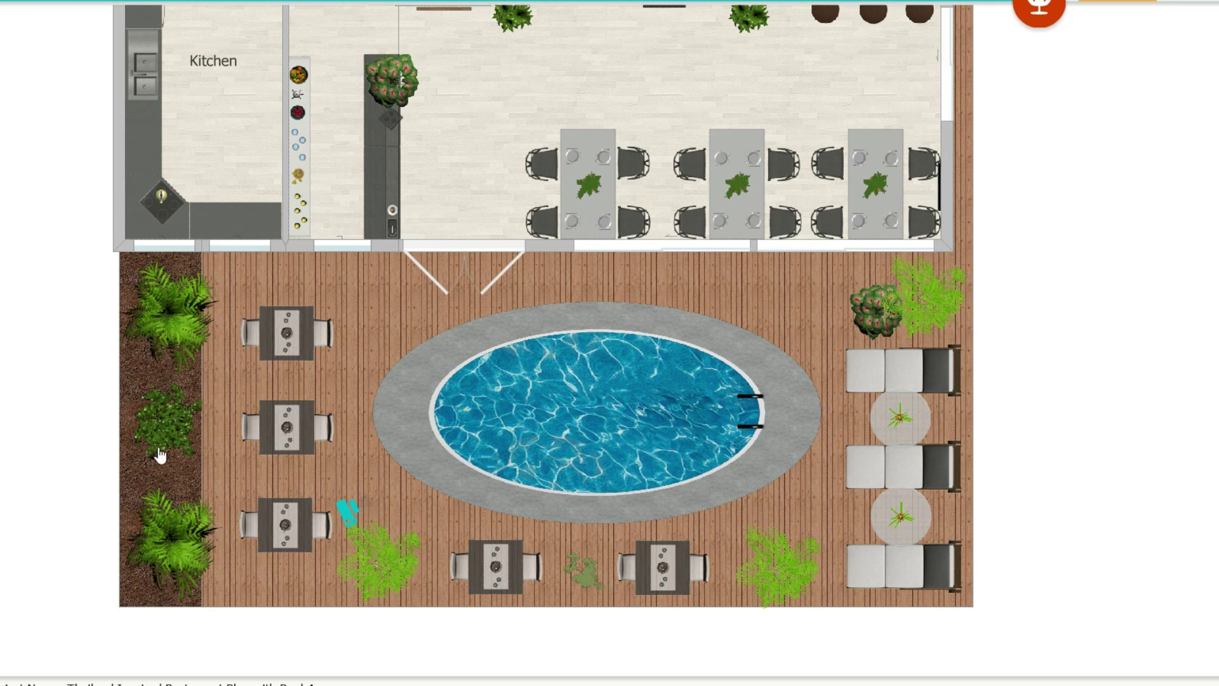
pyautogui.scroll(3, 958, 489)
pyautogui.scroll(-2, 787, 380)
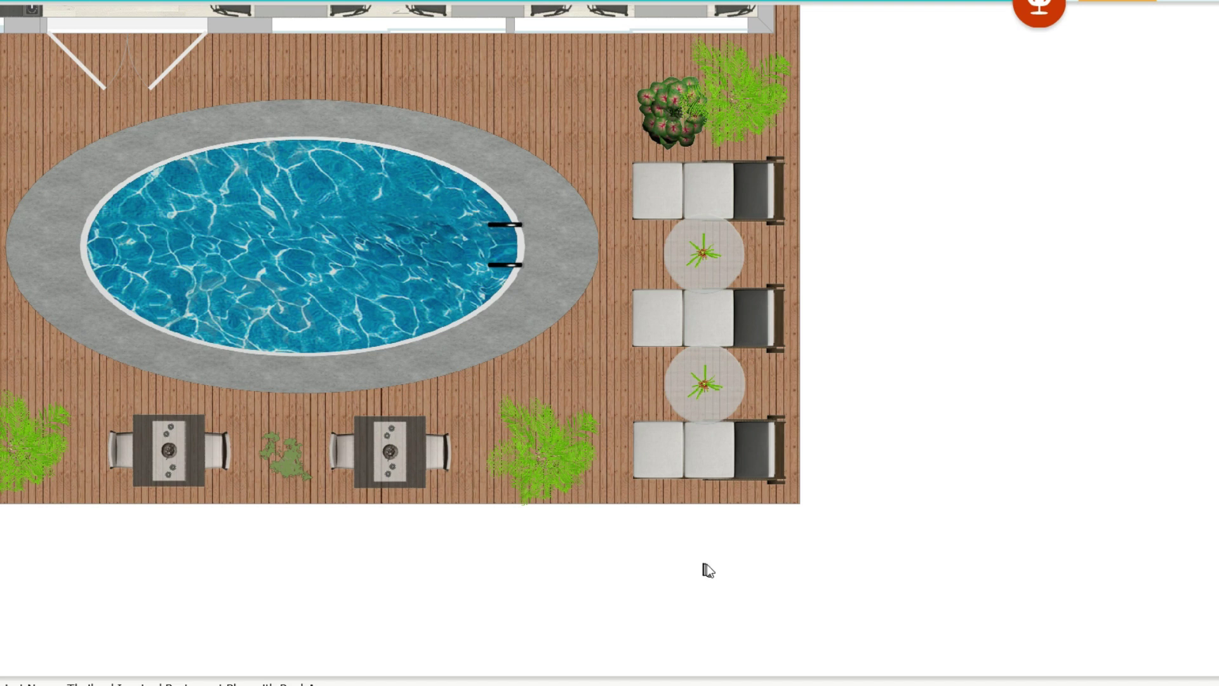
pyautogui.scroll(-1, 721, 566)
pyautogui.scroll(-1, 722, 566)
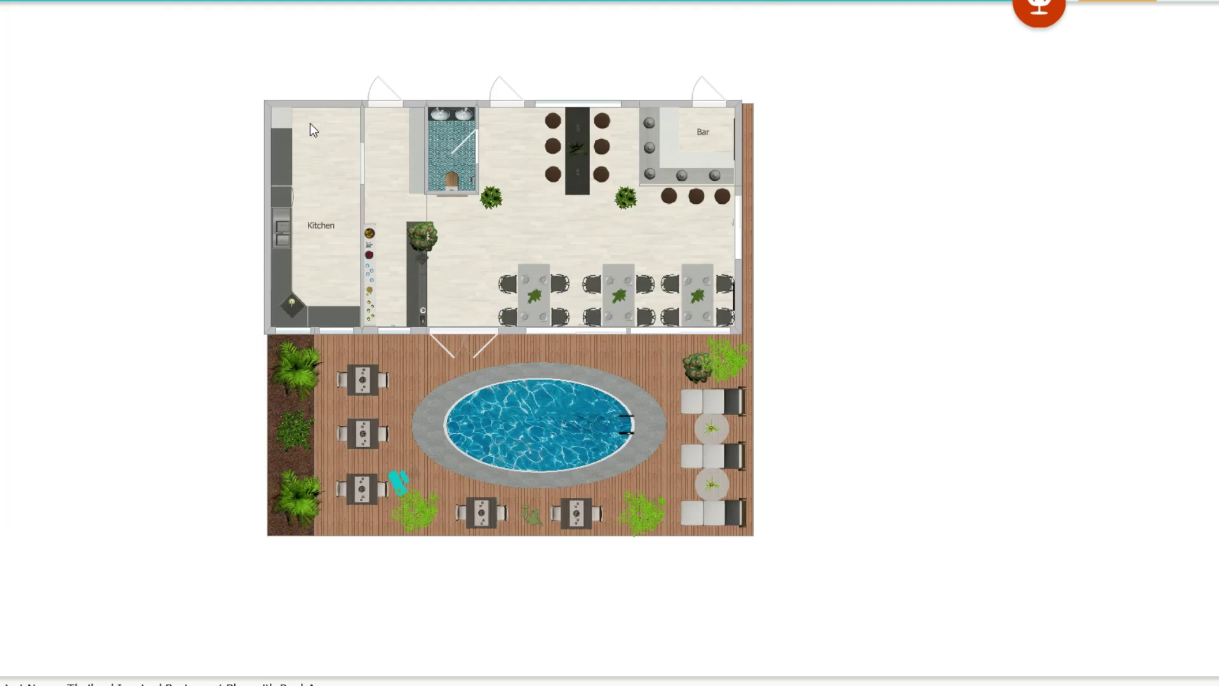
pyautogui.scroll(1, 328, 184)
pyautogui.scroll(-1, 339, 240)
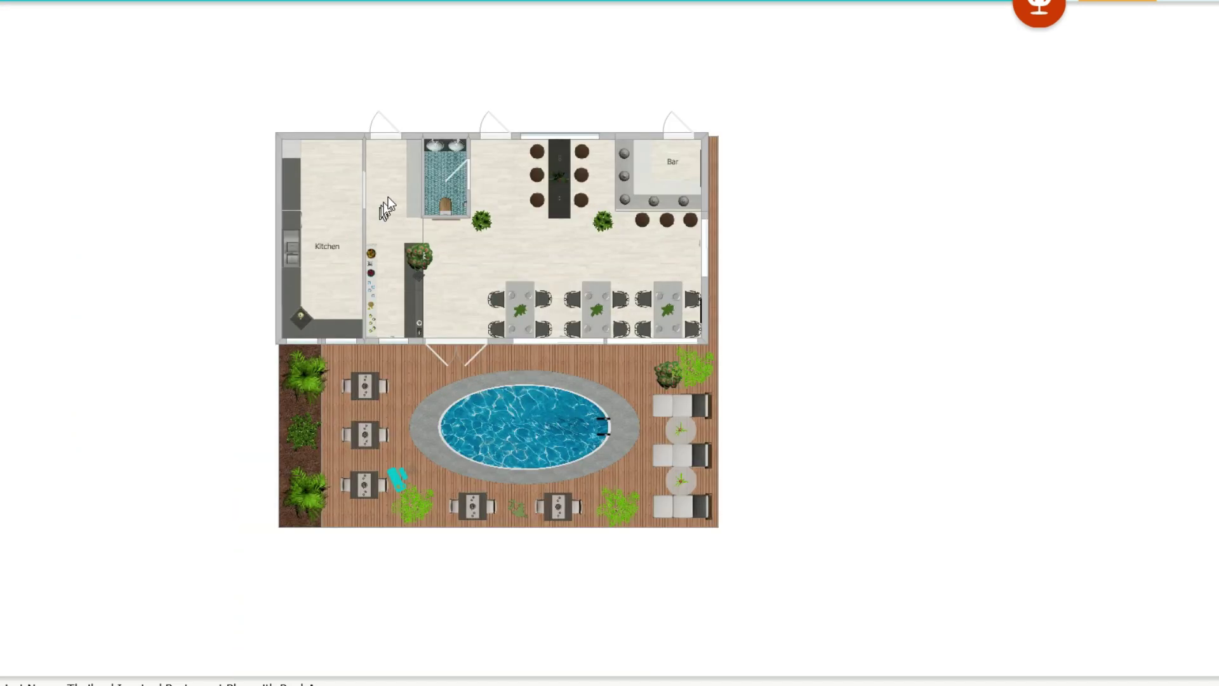
# Switch the 3D view to show only the restaurant's walls.
pyautogui.click(1059, 9)
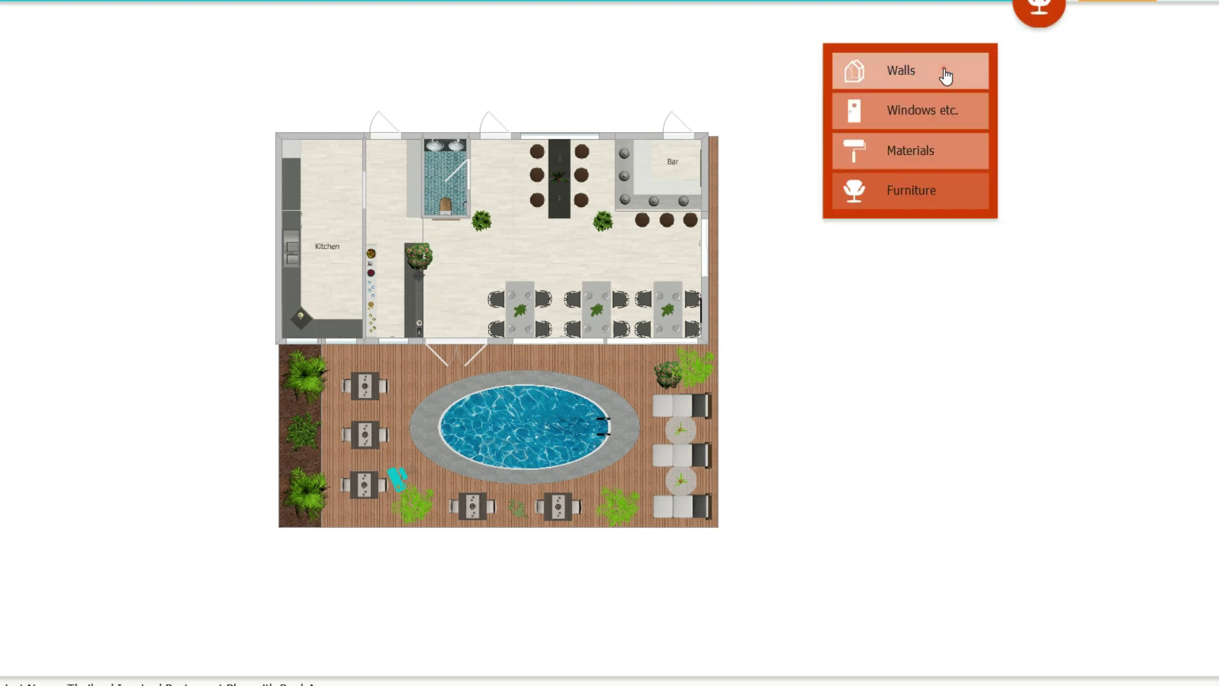
pyautogui.click(940, 73)
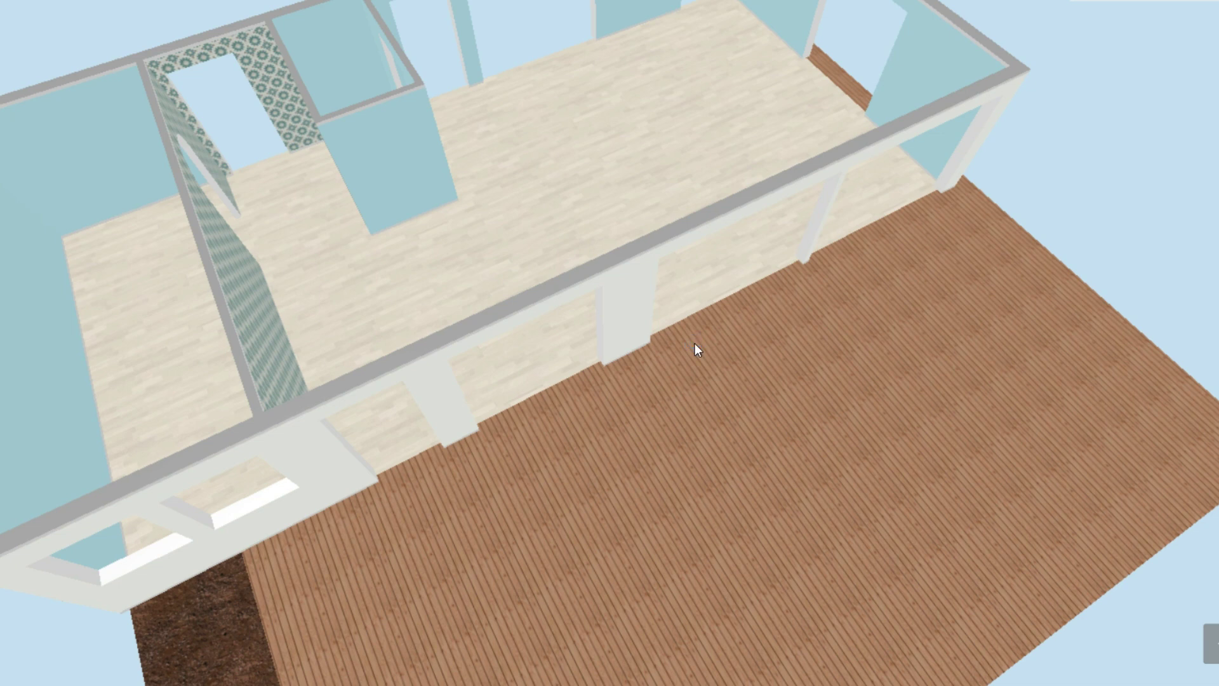
# Zoom out and orbit the 3D model toward the terrace doors and windows.
pyautogui.scroll(-2, 694, 343)
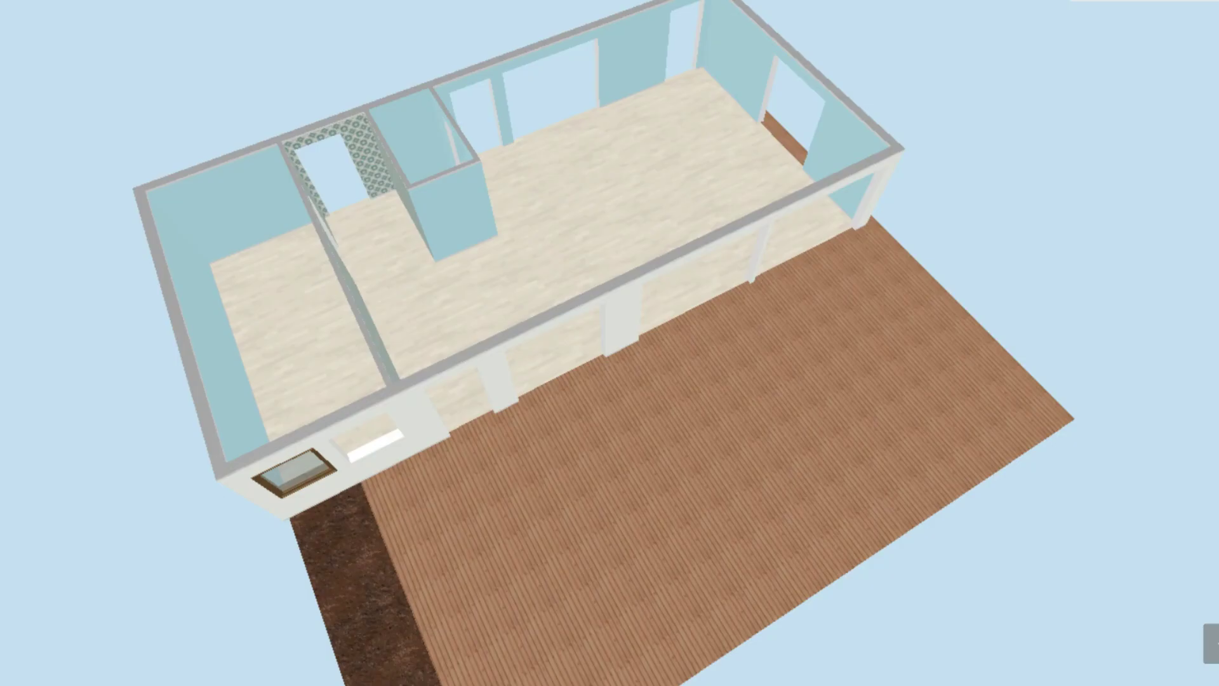
pyautogui.moveTo(750, 391)
pyautogui.mouseDown()
pyautogui.moveTo(653, 315)
pyautogui.moveTo(696, 338)
pyautogui.moveTo(672, 408)
pyautogui.mouseUp()
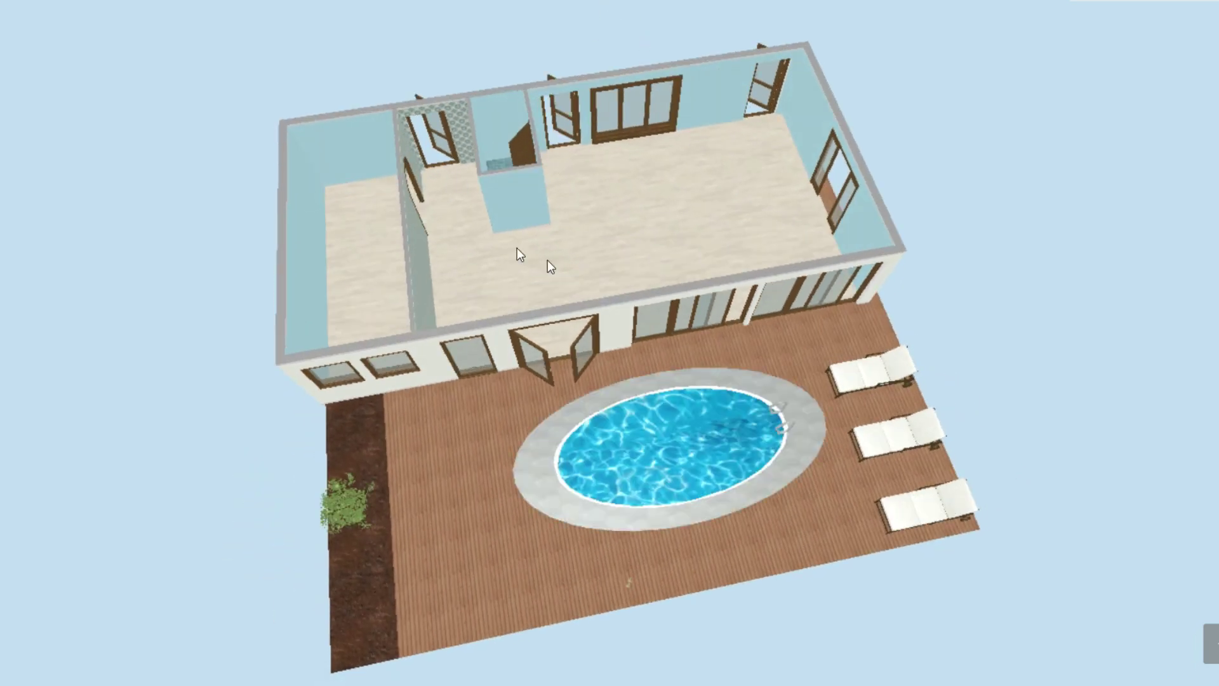
# Orbit the 3D model to view the facade behind the pool.
pyautogui.moveTo(662, 515)
pyautogui.mouseDown()
pyautogui.moveTo(860, 603)
pyautogui.moveTo(903, 399)
pyautogui.moveTo(958, 422)
pyautogui.moveTo(596, 426)
pyautogui.moveTo(809, 475)
pyautogui.moveTo(745, 504)
pyautogui.moveTo(715, 603)
pyautogui.moveTo(699, 547)
pyautogui.moveTo(804, 424)
pyautogui.moveTo(659, 478)
pyautogui.moveTo(367, 467)
pyautogui.moveTo(388, 456)
pyautogui.mouseUp()
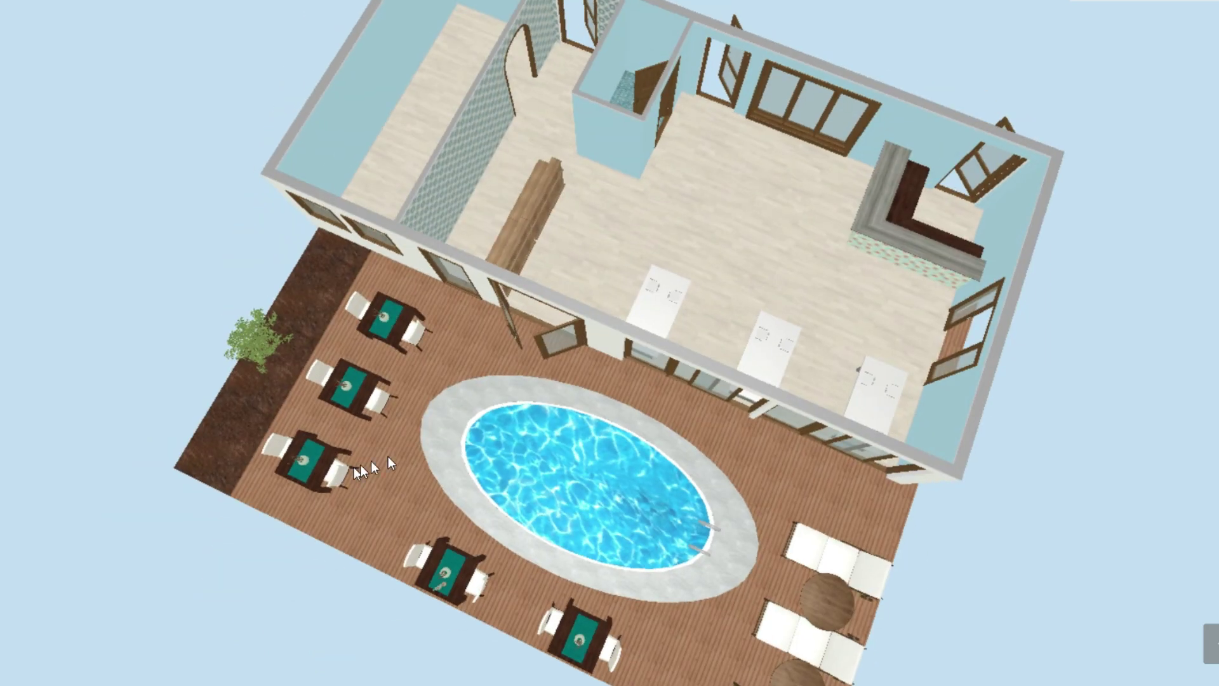
# Orbit and zoom the furnished 3D restaurant into a straight top-down view.
pyautogui.moveTo(628, 326)
pyautogui.mouseDown()
pyautogui.moveTo(676, 454)
pyautogui.moveTo(642, 326)
pyautogui.moveTo(757, 182)
pyautogui.moveTo(954, 103)
pyautogui.moveTo(1049, 136)
pyautogui.moveTo(965, 396)
pyautogui.moveTo(226, 437)
pyautogui.mouseUp()
pyautogui.scroll(2, 607, 245)
pyautogui.scroll(2, 638, 333)
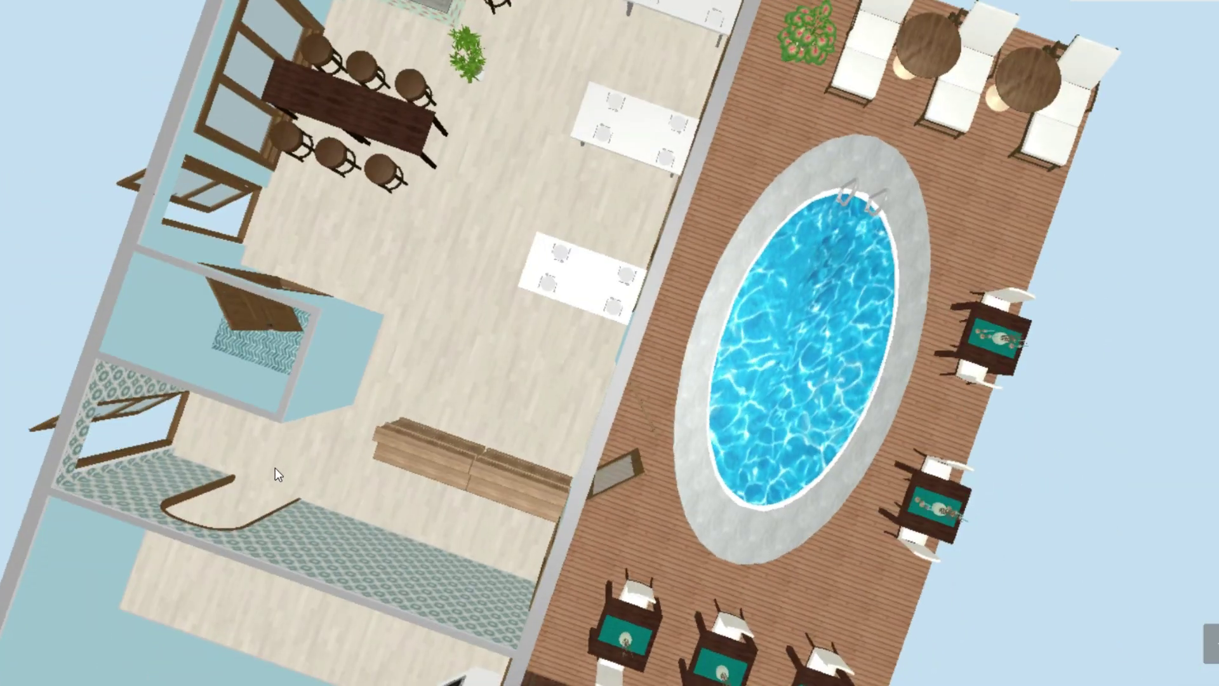
pyautogui.moveTo(276, 468); pyautogui.dragTo(496, 497)
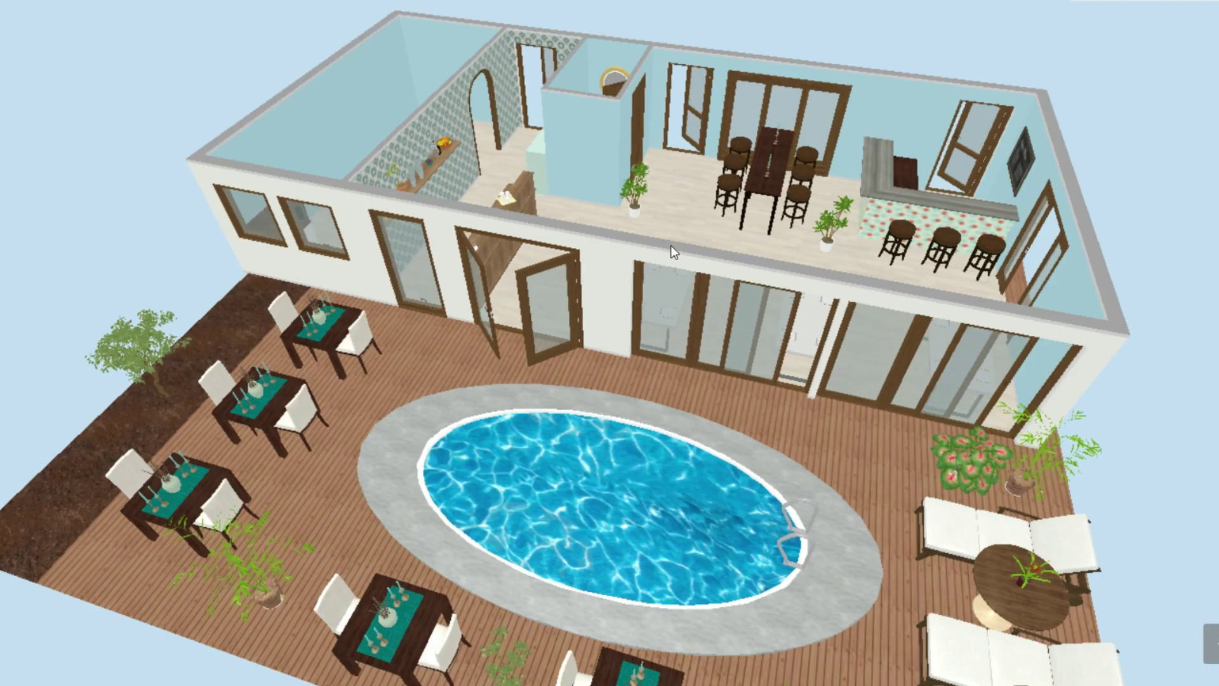
pyautogui.moveTo(852, 312); pyautogui.dragTo(1011, 374)
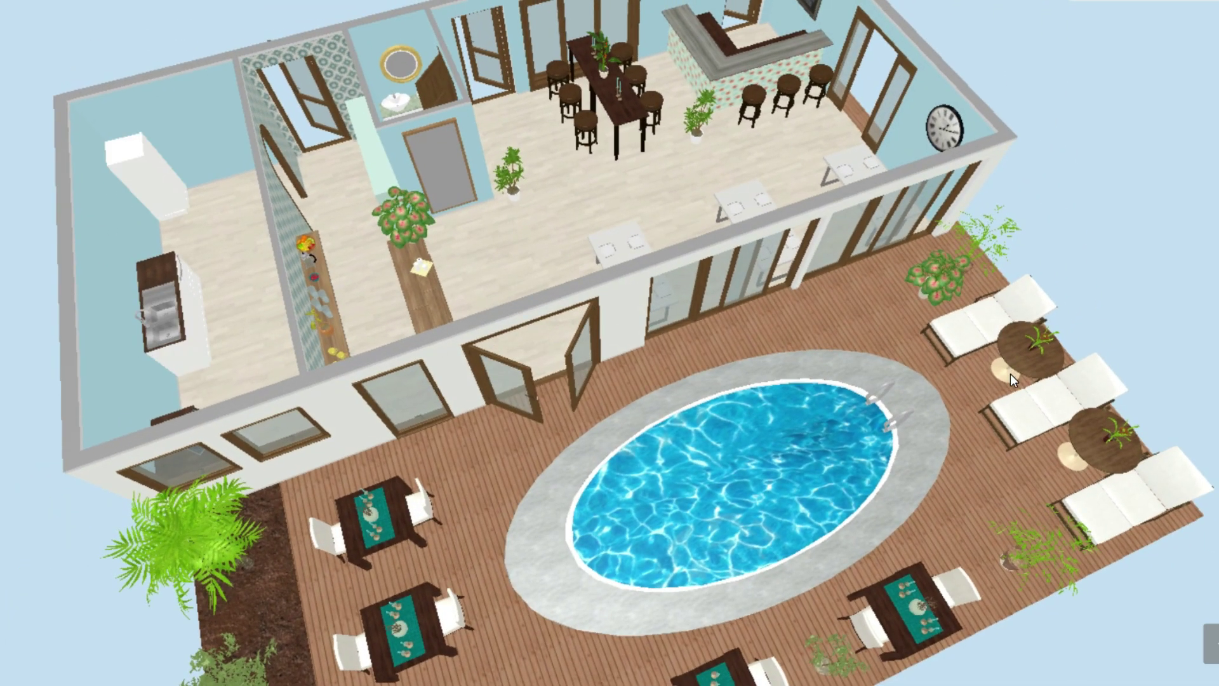
pyautogui.moveTo(1011, 373)
pyautogui.mouseDown()
pyautogui.moveTo(988, 367)
pyautogui.moveTo(939, 425)
pyautogui.moveTo(898, 432)
pyautogui.moveTo(506, 409)
pyautogui.moveTo(869, 386)
pyautogui.moveTo(229, 390)
pyautogui.moveTo(491, 370)
pyautogui.moveTo(557, 352)
pyautogui.moveTo(460, 350)
pyautogui.mouseUp()
pyautogui.moveTo(508, 316)
pyautogui.mouseDown()
pyautogui.moveTo(212, 312)
pyautogui.moveTo(582, 323)
pyautogui.moveTo(703, 286)
pyautogui.mouseUp()
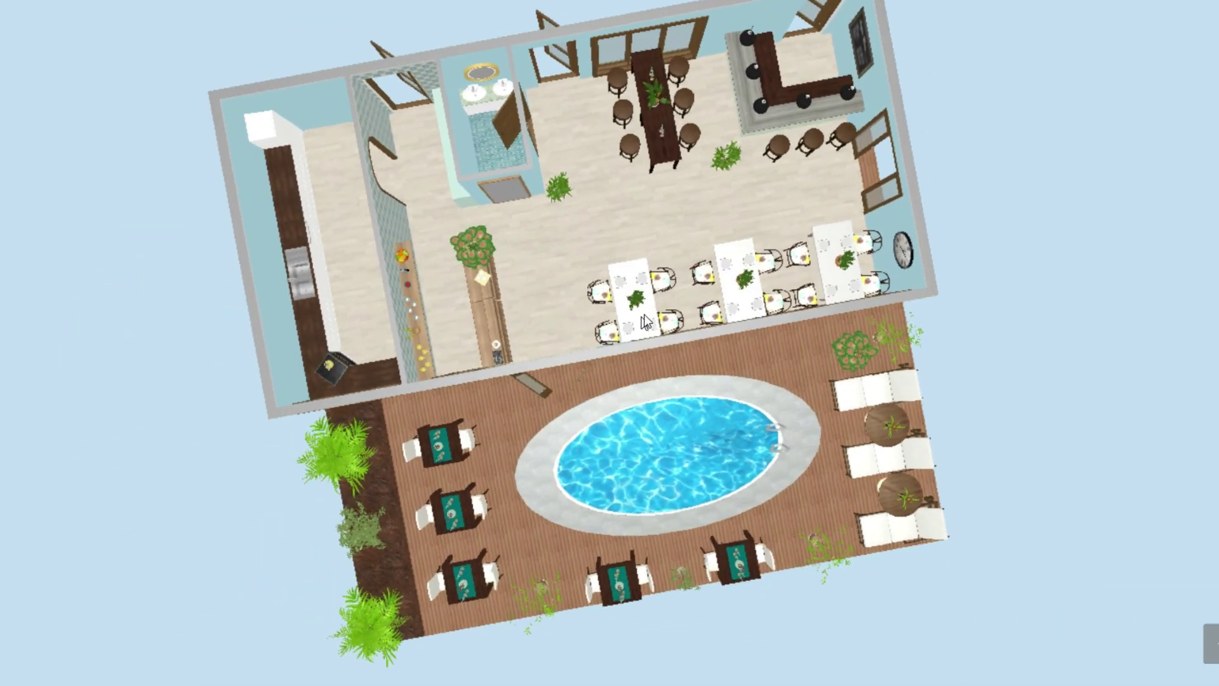
pyautogui.moveTo(609, 264)
pyautogui.mouseDown()
pyautogui.moveTo(536, 234)
pyautogui.moveTo(120, 165)
pyautogui.mouseUp()
pyautogui.moveTo(726, 457)
pyautogui.mouseDown()
pyautogui.moveTo(551, 425)
pyautogui.moveTo(526, 464)
pyautogui.moveTo(529, 503)
pyautogui.mouseUp()
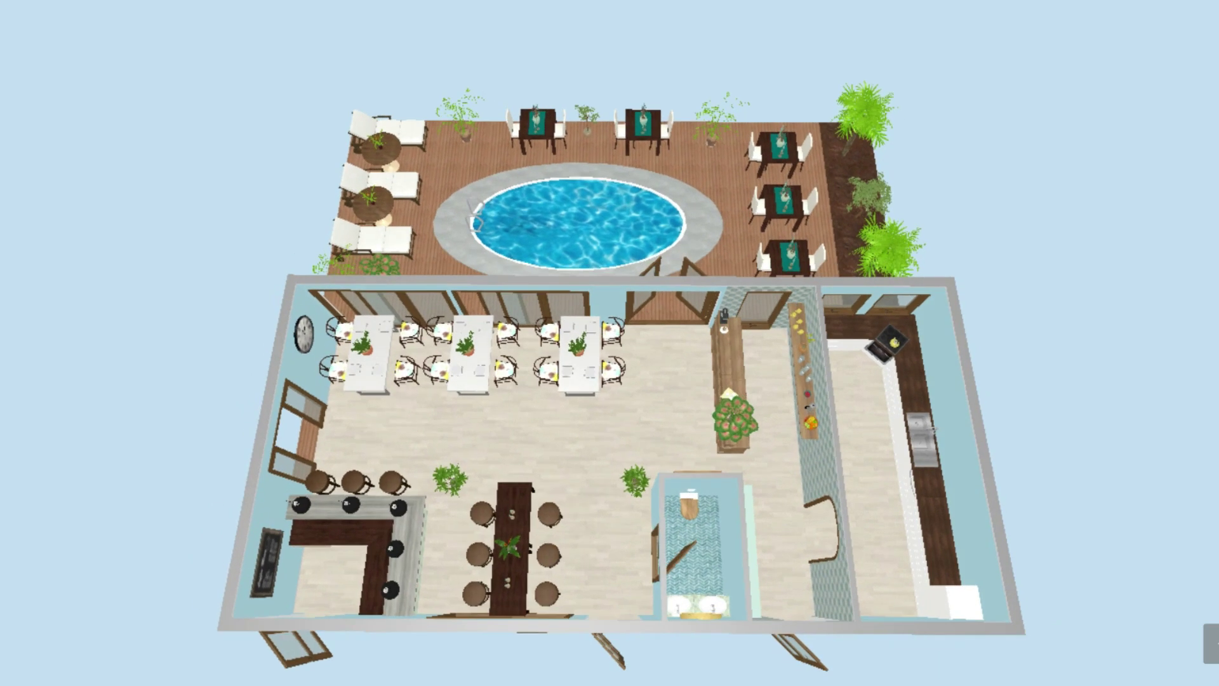
pyautogui.click(879, 621)
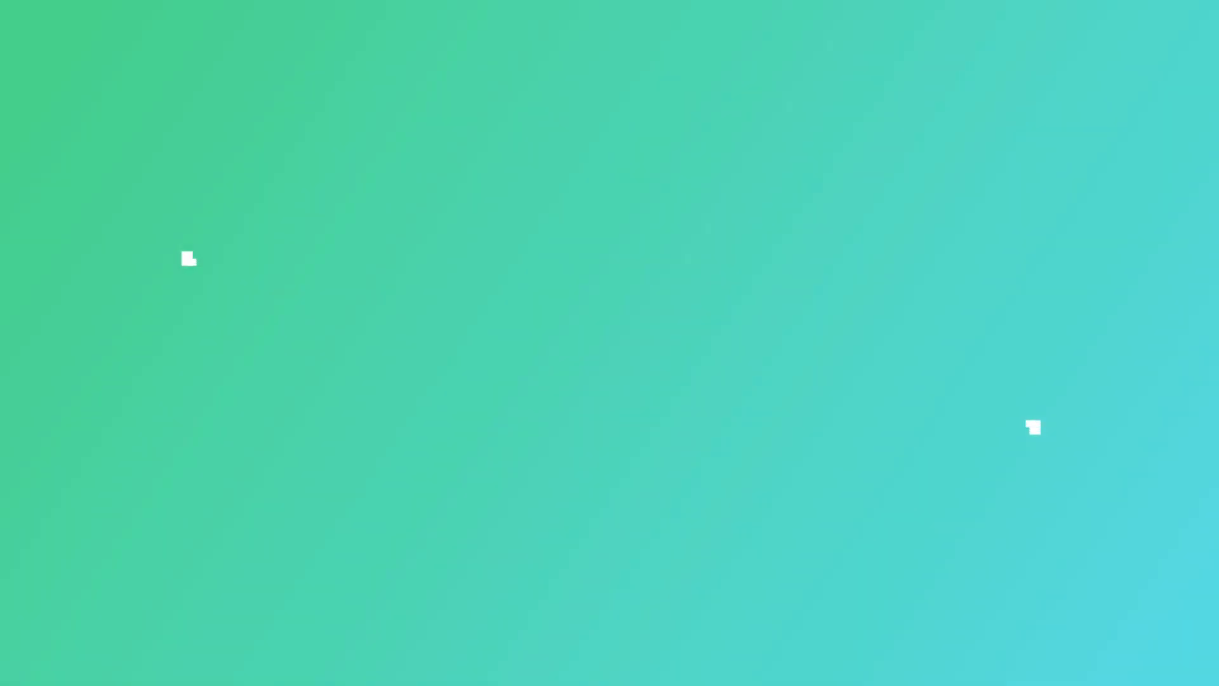